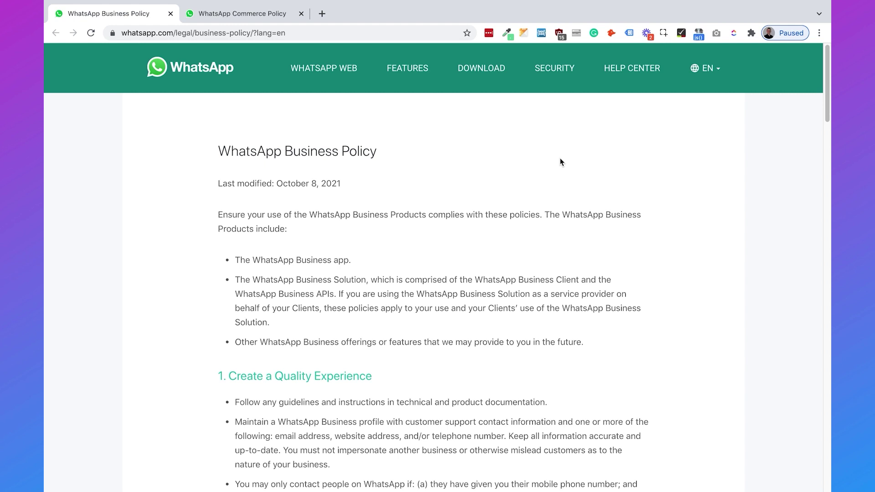
Read down the Business Policy's section 1 until the section 2 WhatsApp Business API terms appear
scroll(560, 159, "down", 3)
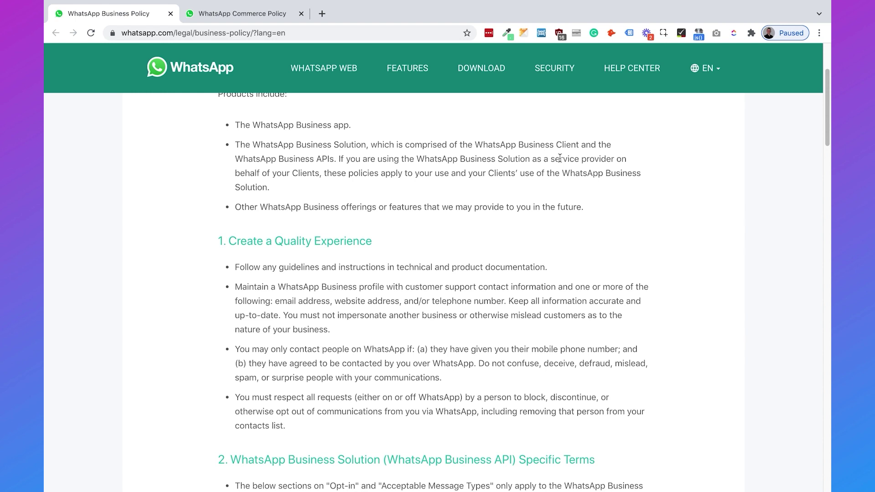
scroll(560, 158, "down", 6)
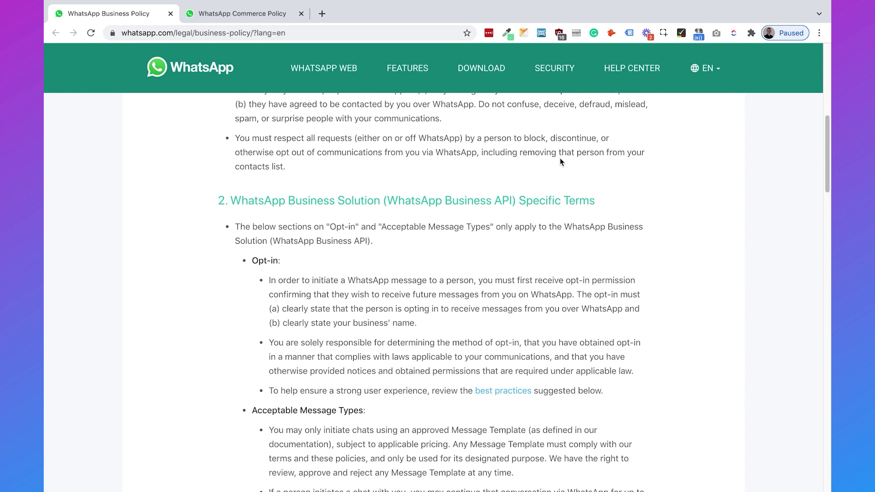
Read past the Opt-in and Acceptable Message Types rules, then switch to the WhatsApp Commerce Policy page
scroll(560, 159, "down", 4)
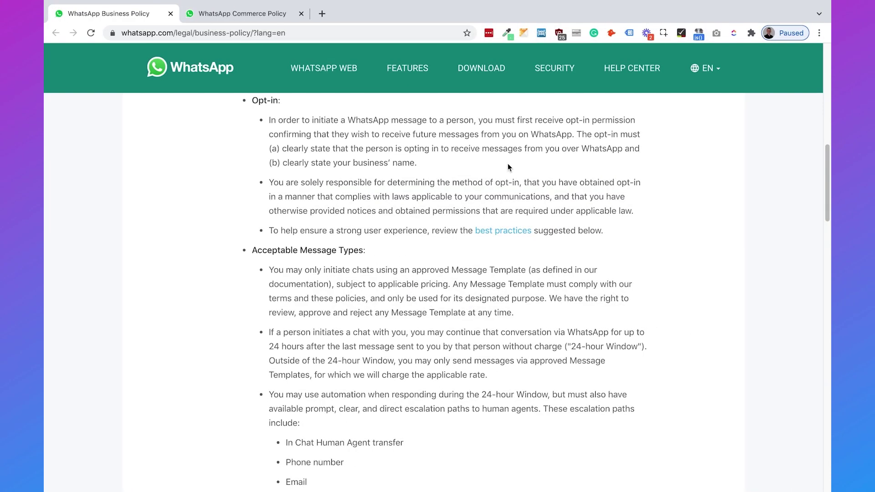
left_click(245, 16)
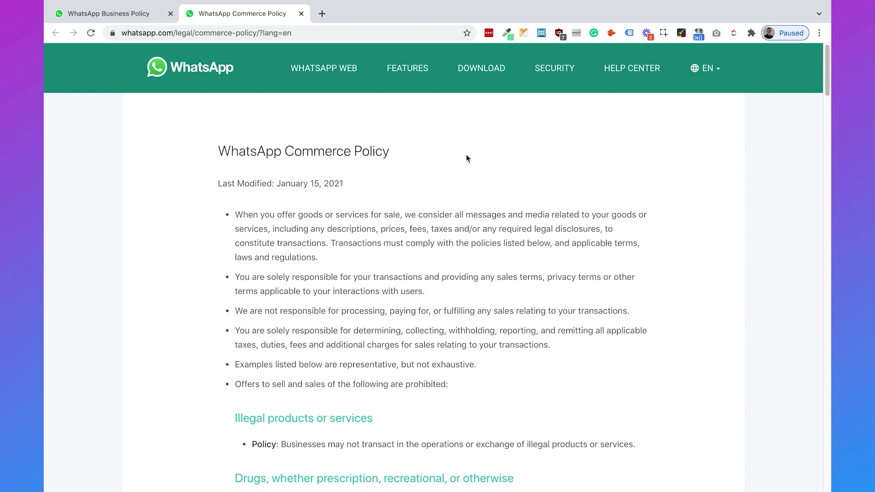
Read down the Commerce Policy from Illegal products or services to Adult products and Body parts
scroll(467, 159, "down", 3)
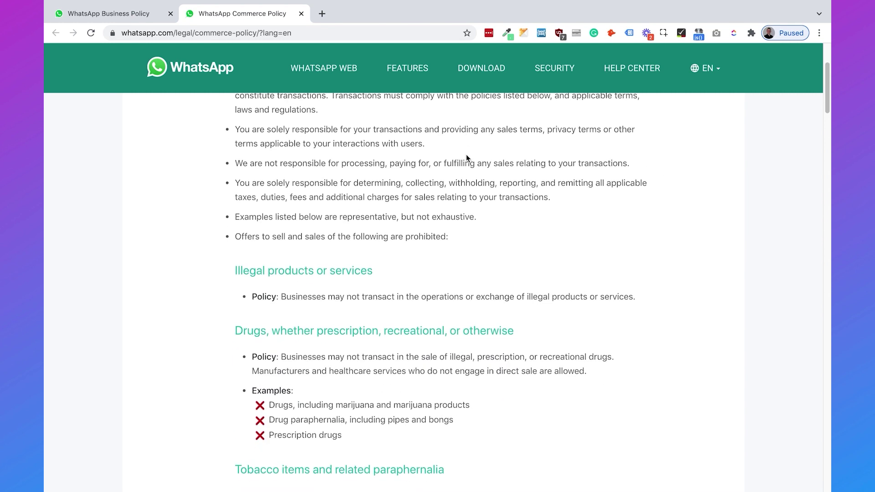
triple_click(331, 269)
left_click(438, 283)
scroll(437, 282, "down", 3)
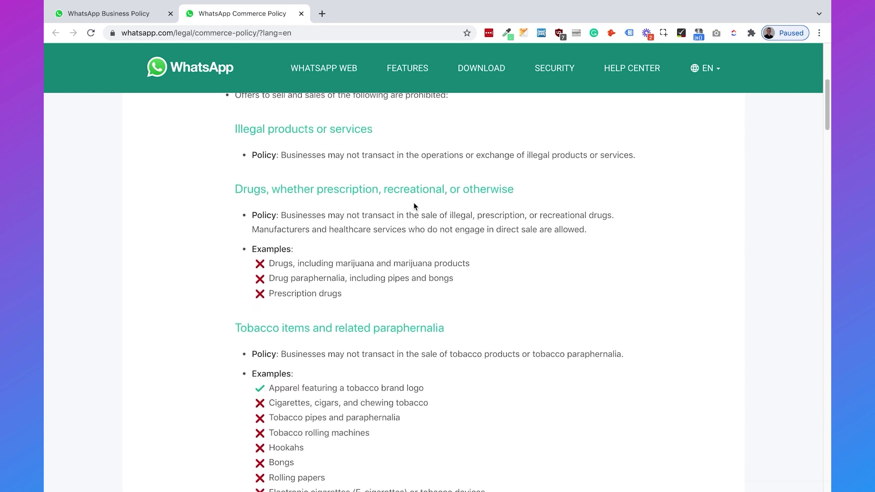
scroll(414, 206, "down", 3)
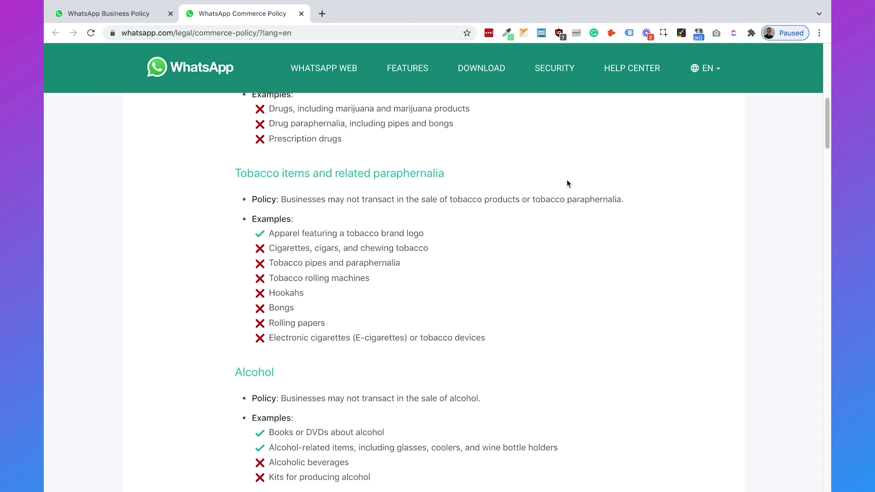
scroll(569, 183, "down", 15)
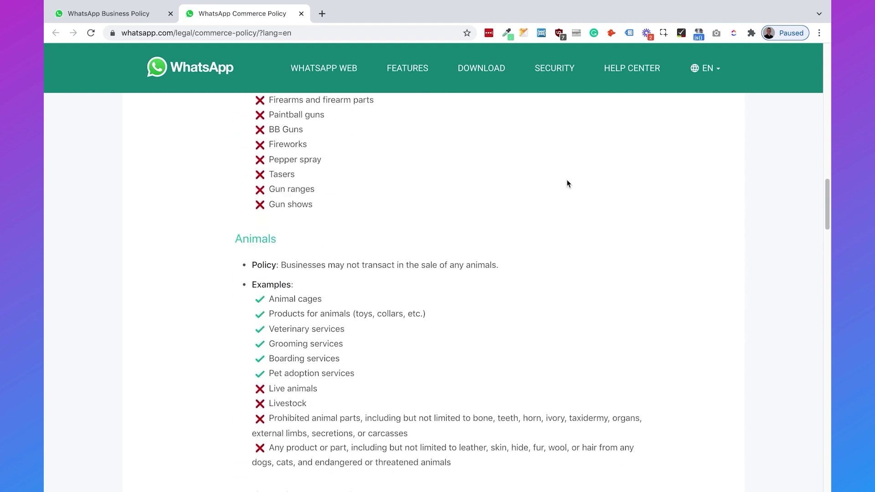
scroll(568, 184, "down", 4)
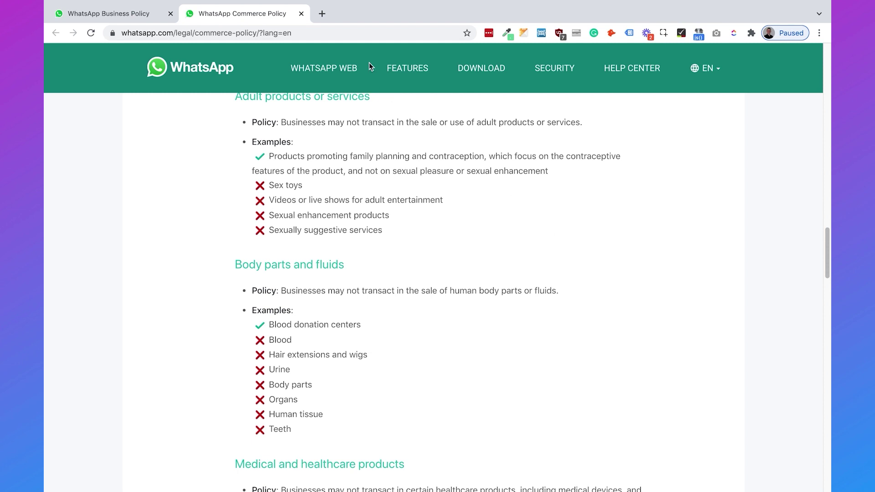
Load business.facebook.com in a new browser tab
left_click(324, 18)
type("business.facebook.com")
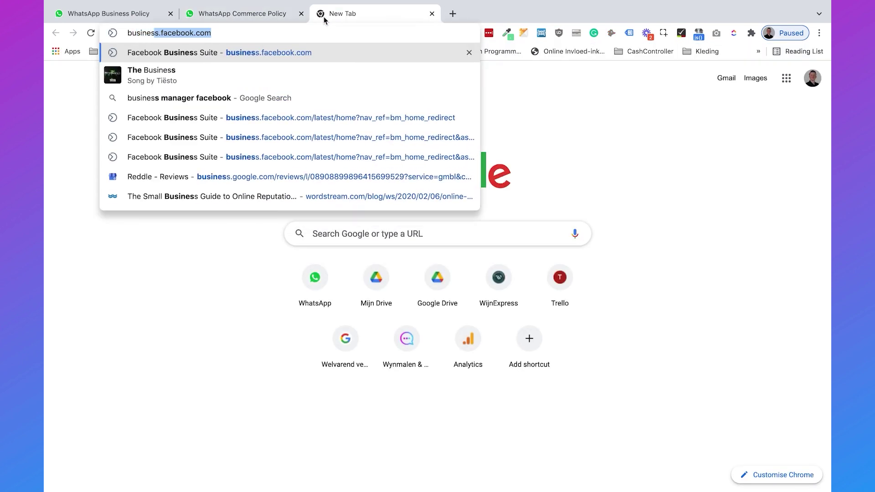
key("Return")
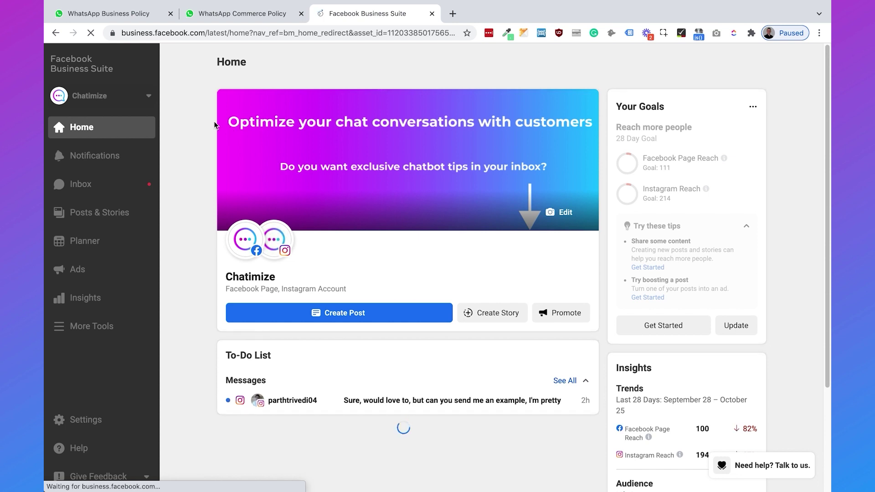
Switch to the Chatimize Test business and open its full Business Settings in a new tab
left_click(148, 100)
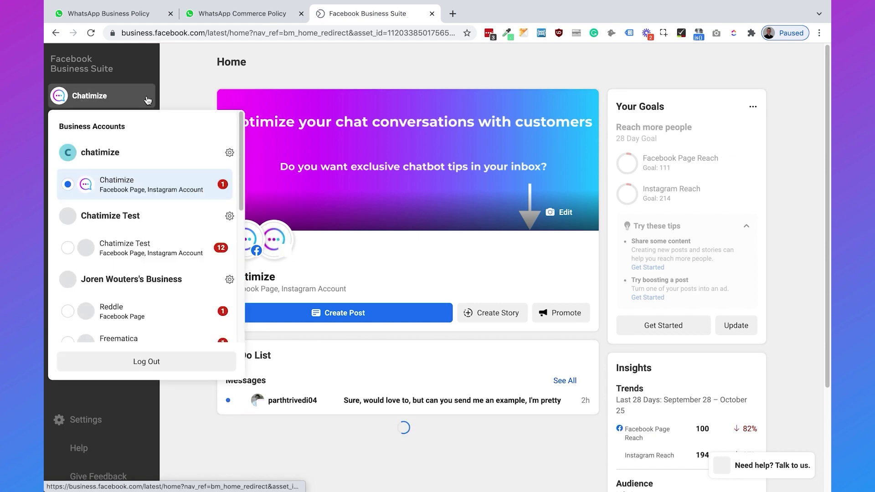
left_click(143, 255)
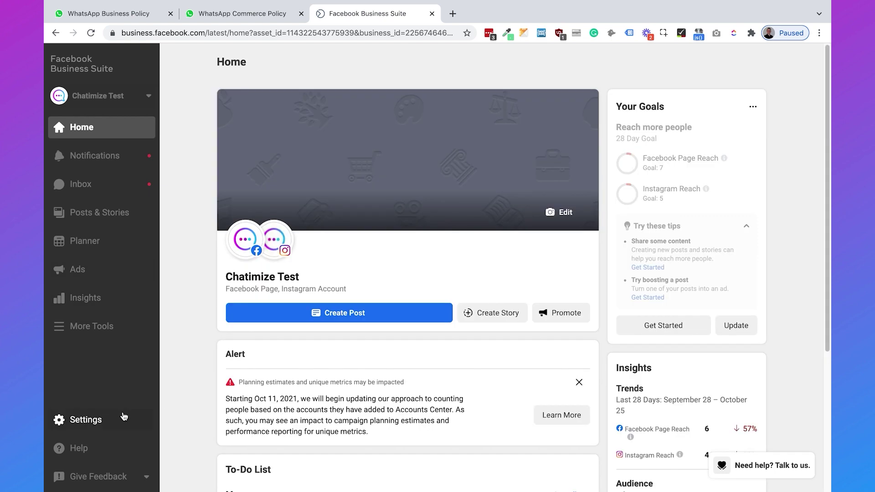
left_click(123, 416)
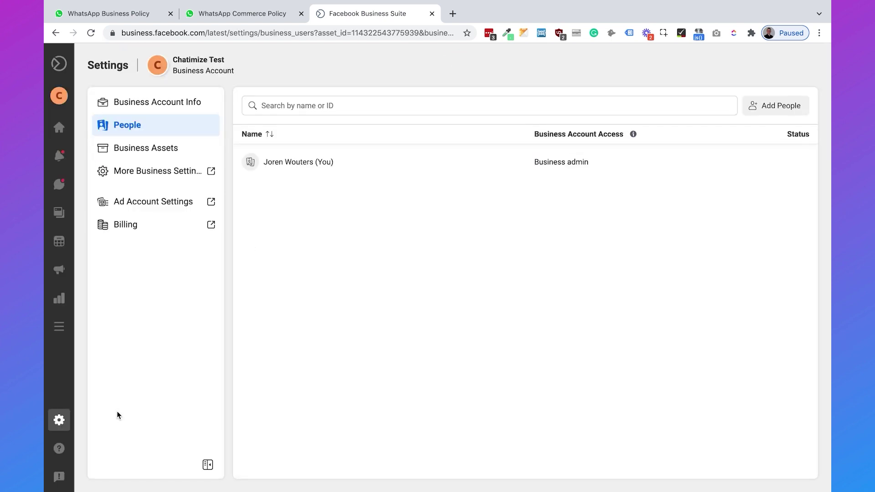
left_click(166, 172)
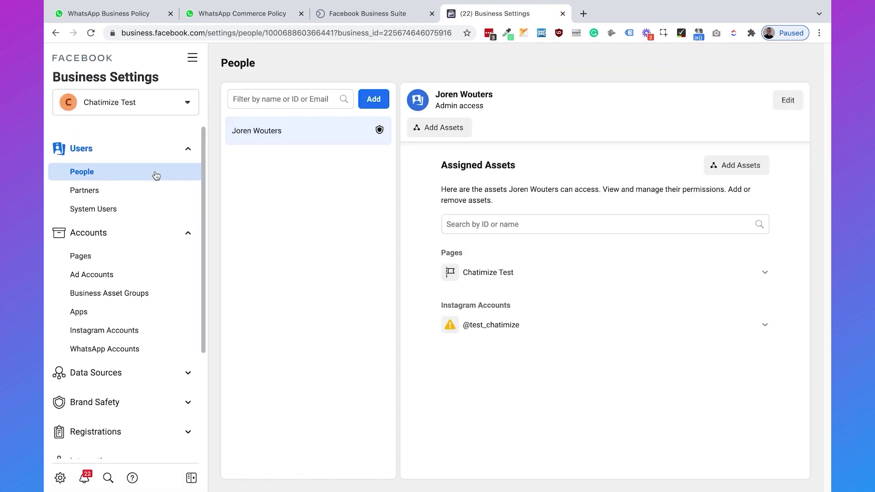
In Business Info, confirm the verification status is Unverified and view its details in Security Center
scroll(156, 175, "down", 3)
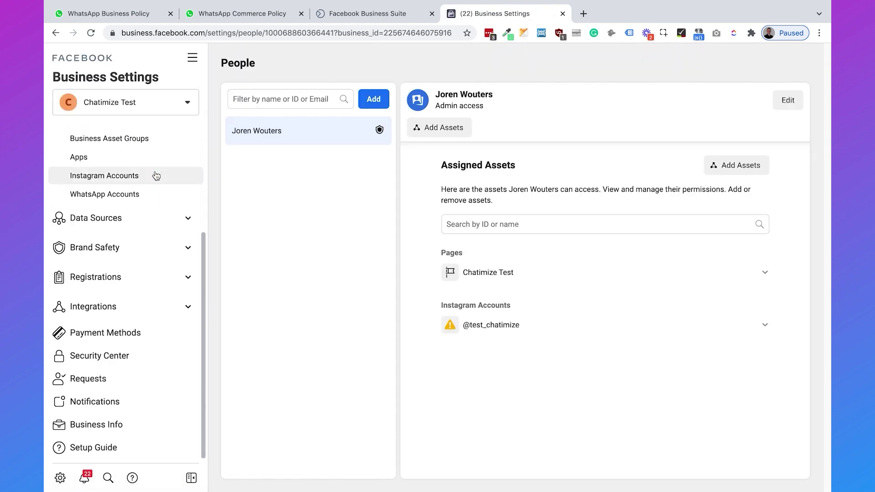
left_click(123, 429)
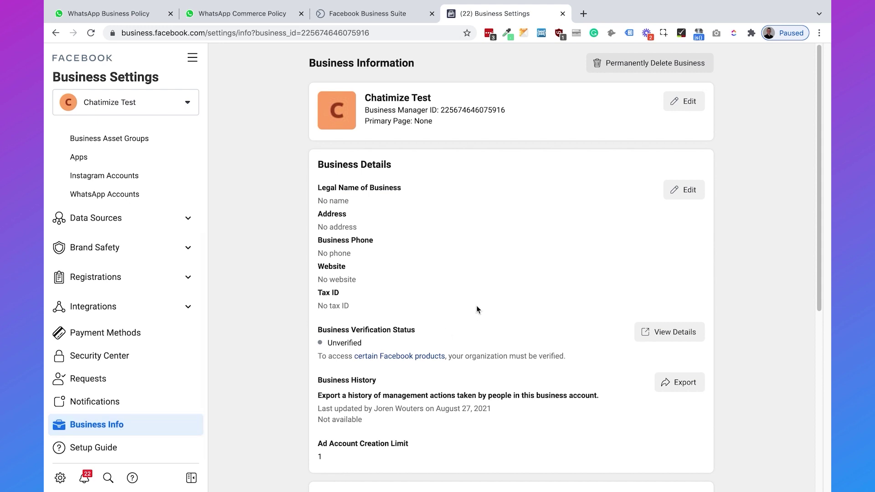
triple_click(410, 332)
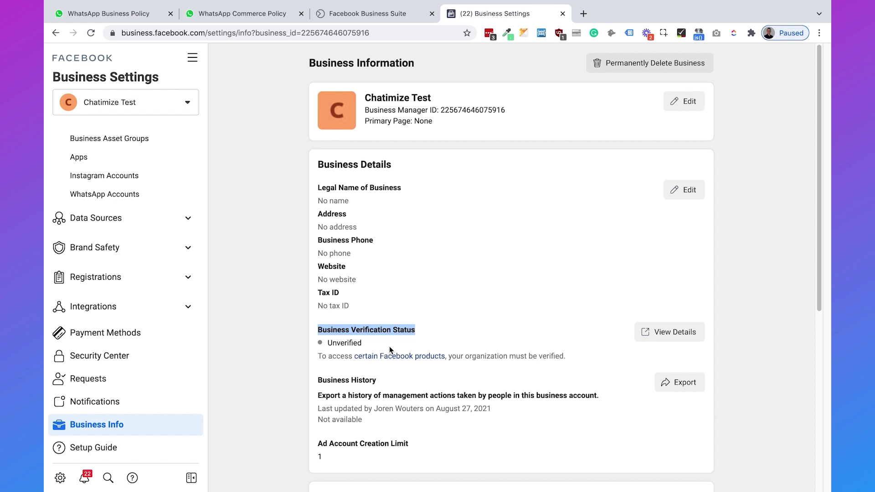
double_click(346, 344)
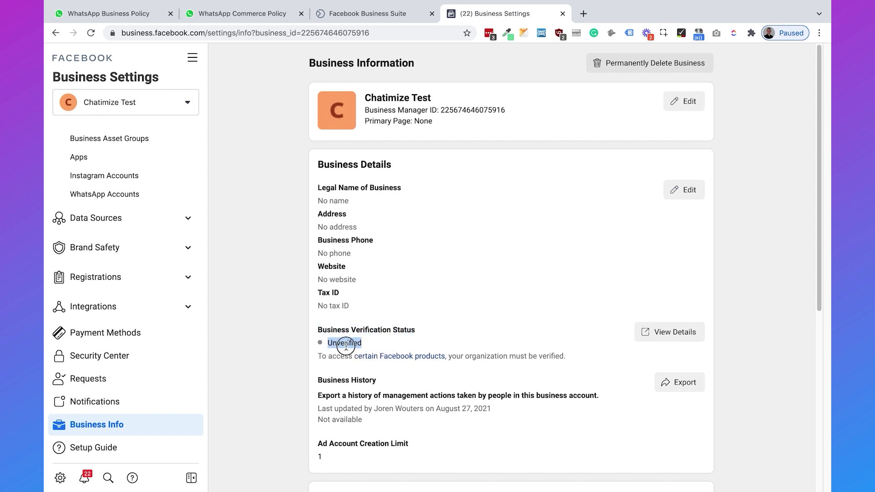
left_click(491, 324)
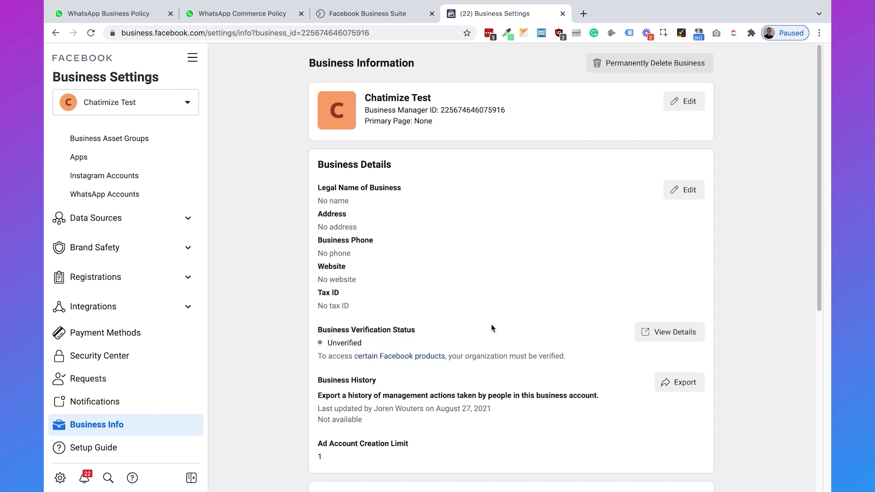
left_click(677, 334)
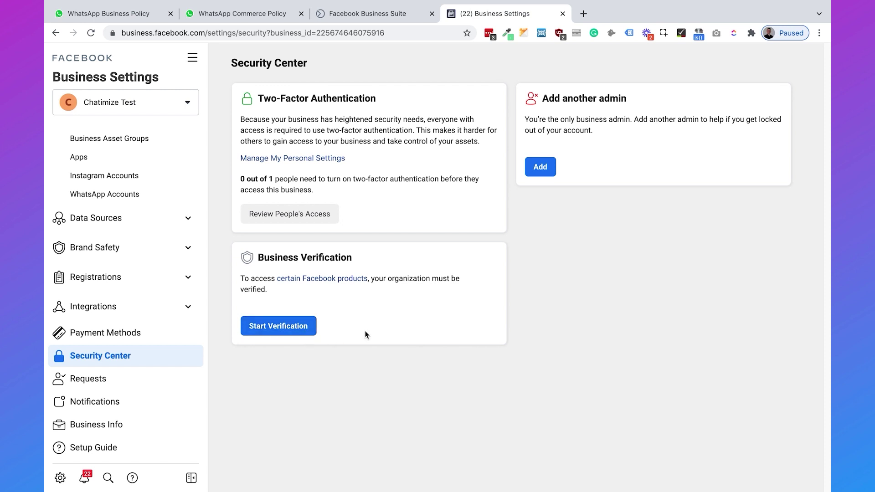
Load facebook.com in a new browser tab
left_click(582, 18)
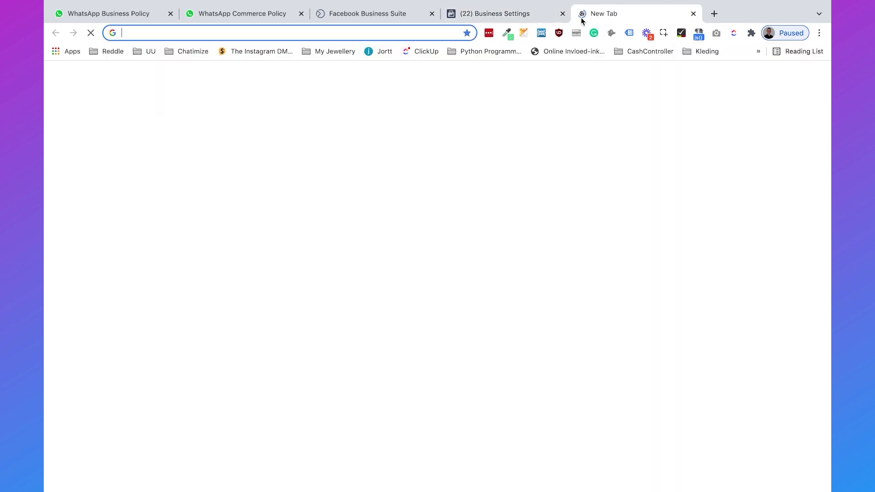
type("facebook.com")
key("Return")
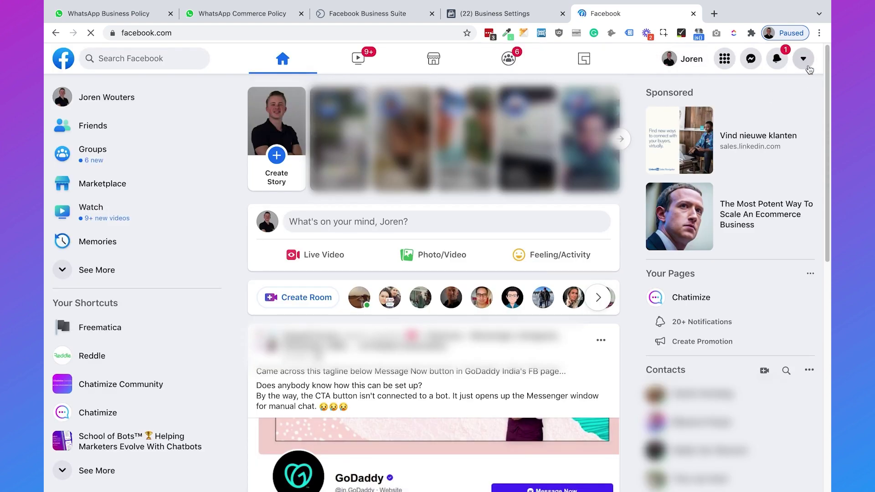
Review the account's Security and Login settings, then return to the Business Settings tab
left_click(808, 68)
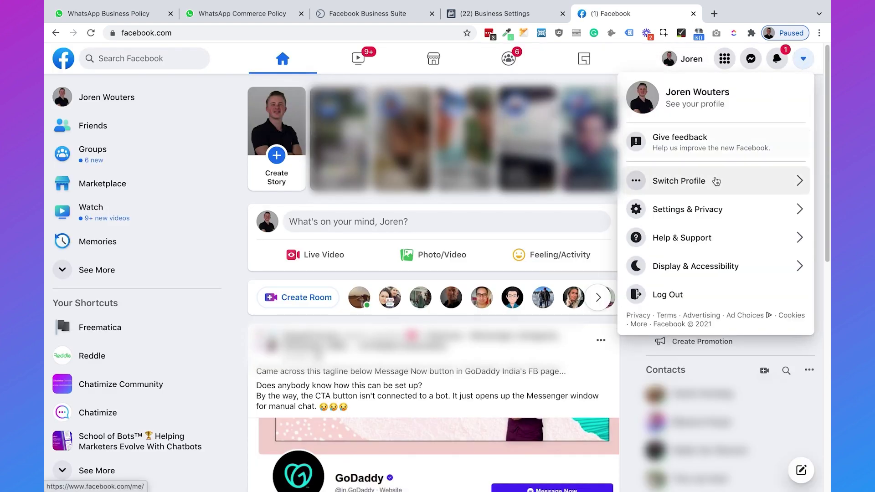
left_click(712, 210)
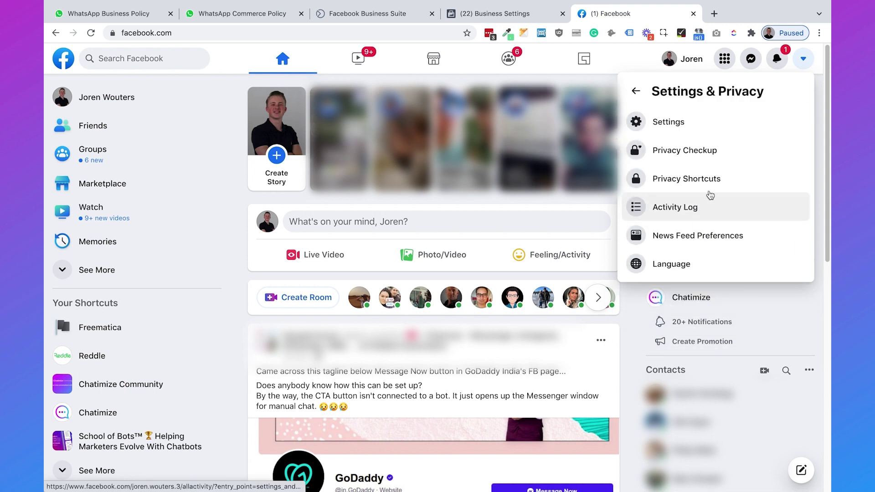
left_click(702, 122)
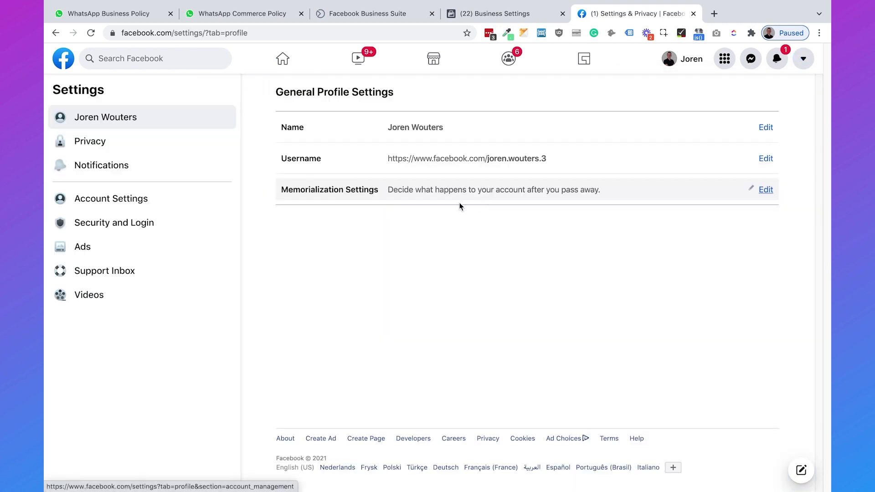
left_click(147, 228)
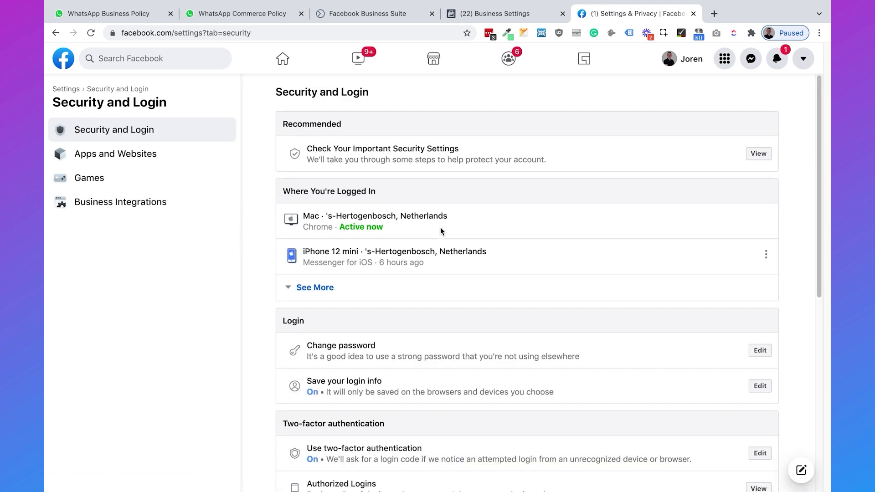
scroll(441, 231, "down", 3)
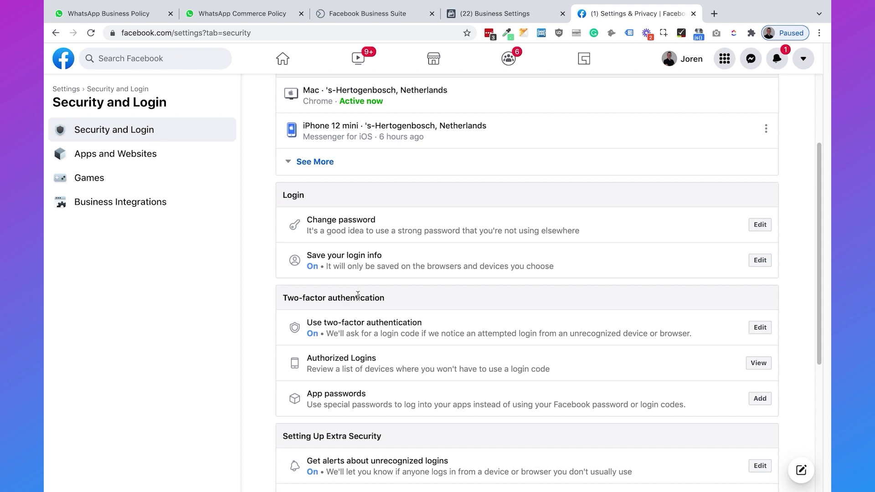
left_click(469, 14)
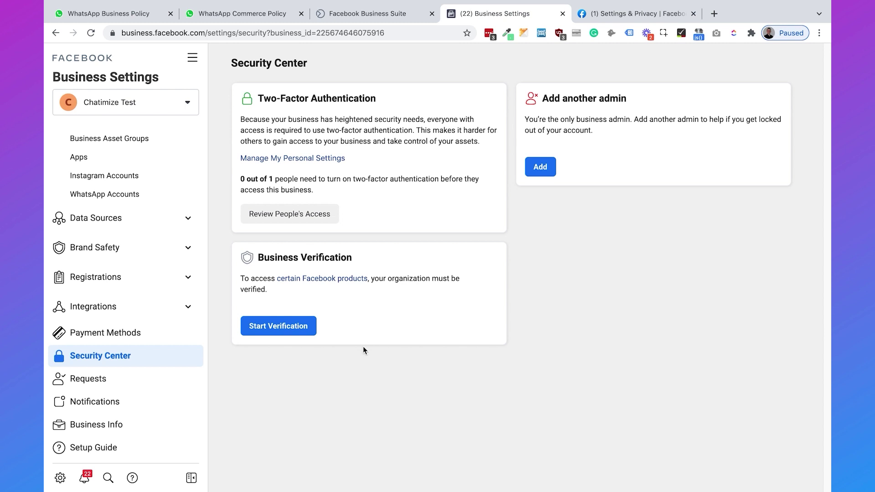
Start verification, entering legal name 'Chatimize' and country Netherlands
left_click(287, 328)
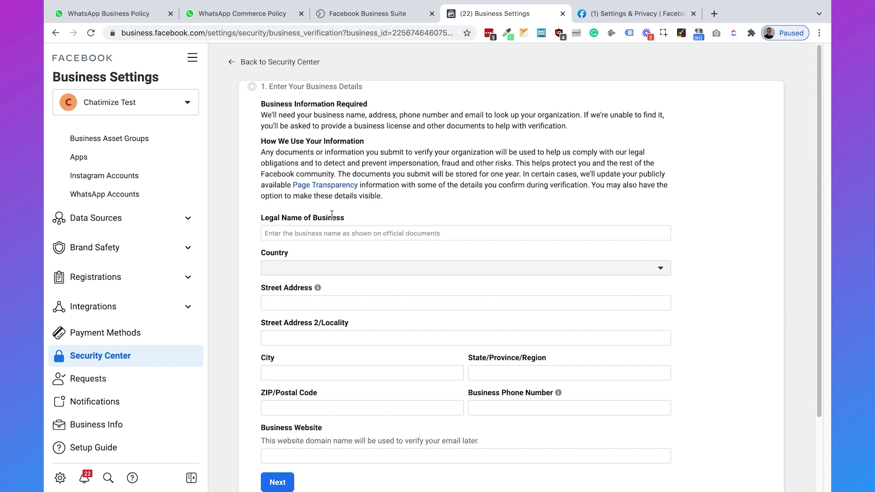
scroll(344, 220, "down", 2)
scroll(344, 220, "down", 1)
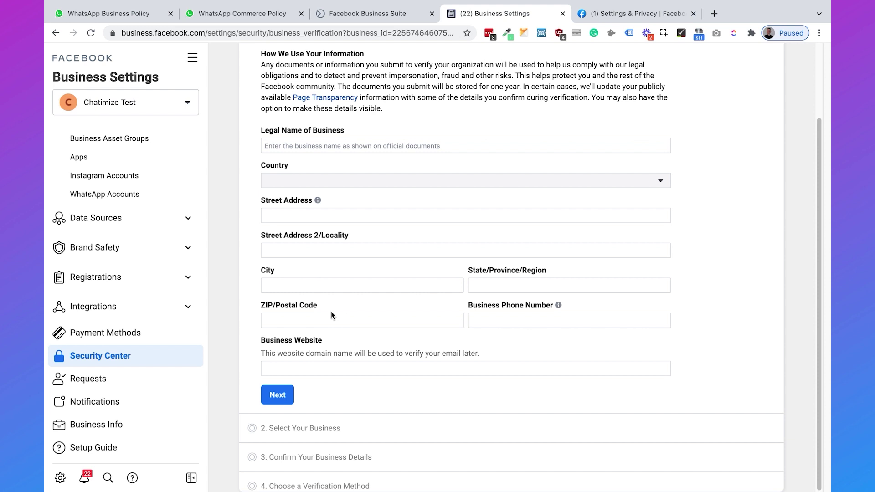
left_click(360, 146)
type("Chatimize")
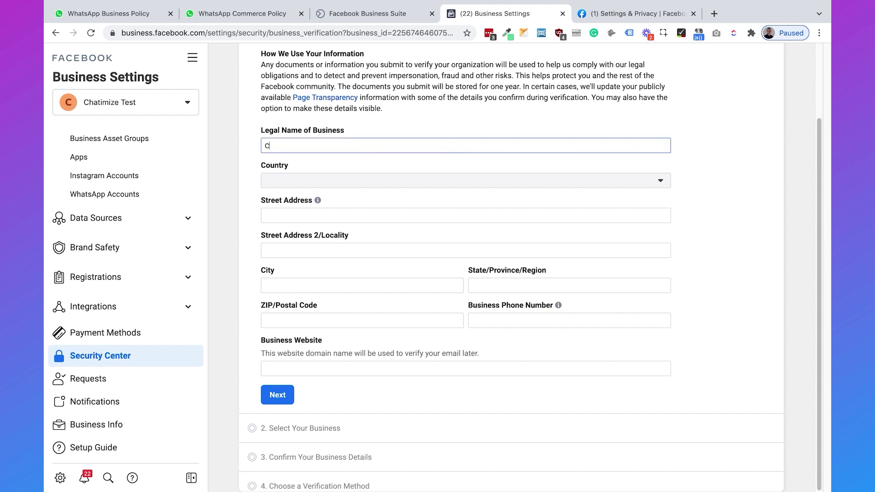
key("Tab")
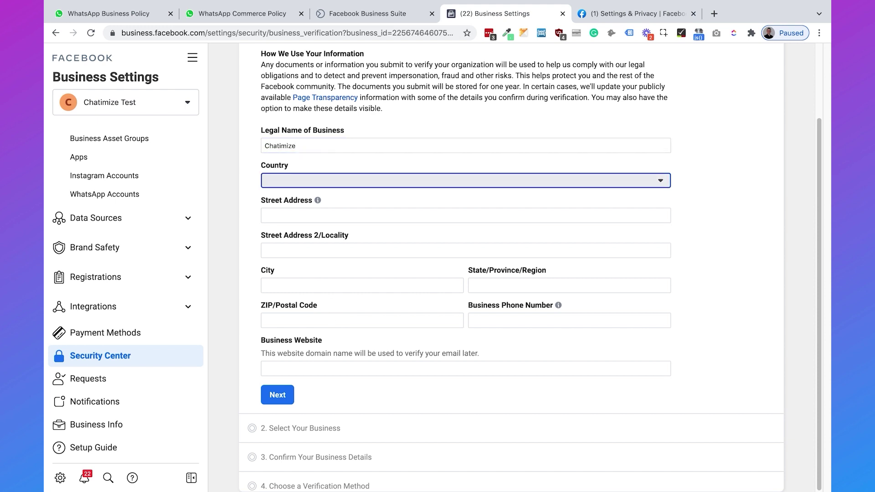
left_click(655, 185)
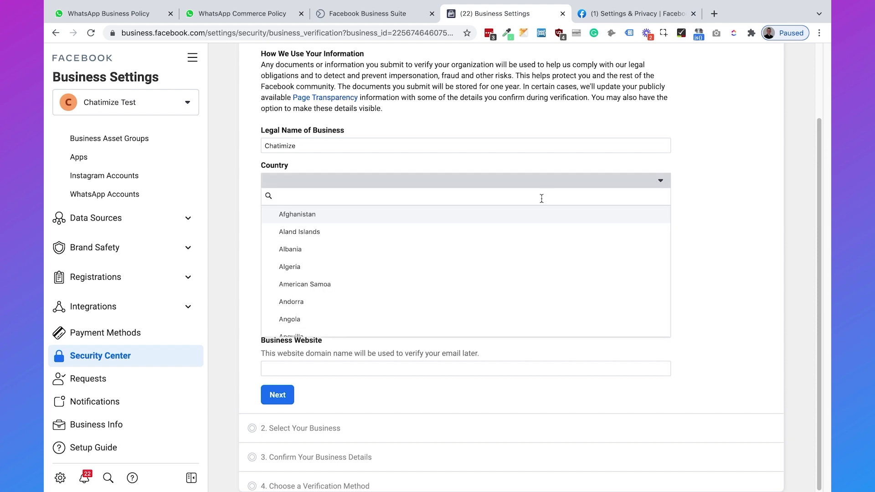
type("netherla")
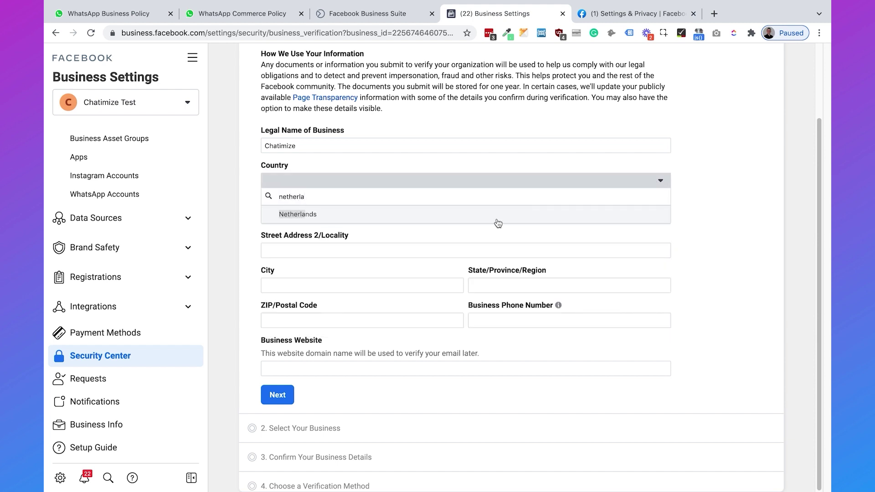
left_click(368, 214)
type("Willemspoort 39D")
key("Tab")
type("'s-Hertogenbosch")
key("Tab")
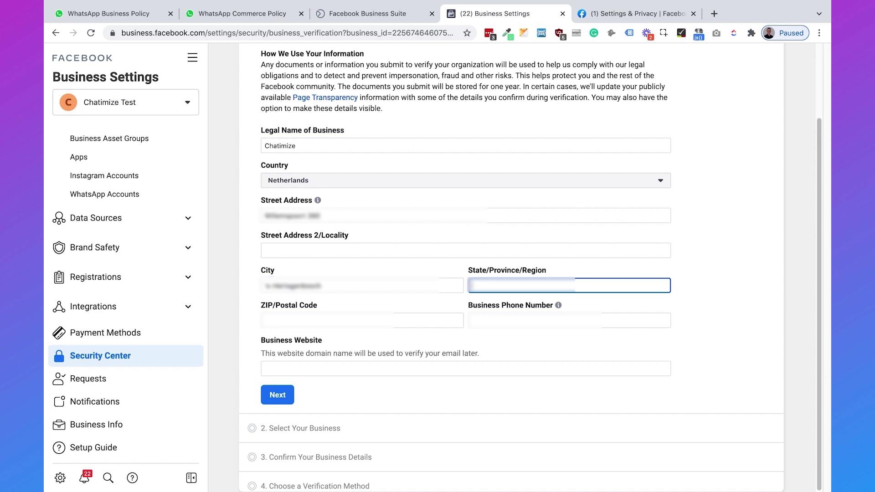
type("Noord-Brabant")
key("Tab")
type("5211AB")
key("Tab")
type("+31612345678")
key("Tab")
type("https://chatimize.com")
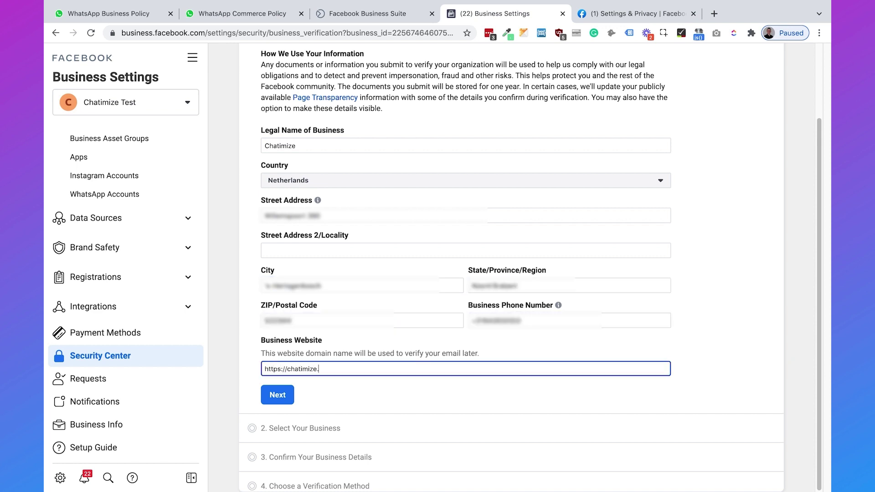
left_click(373, 396)
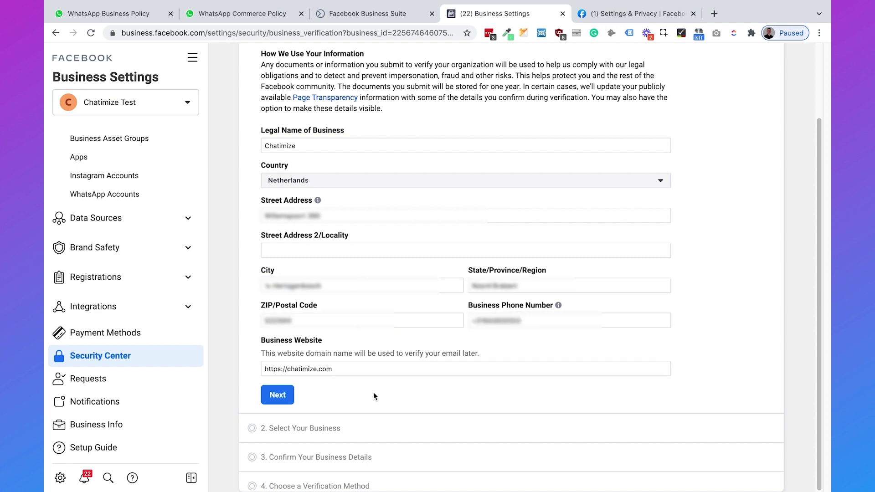
left_click(280, 396)
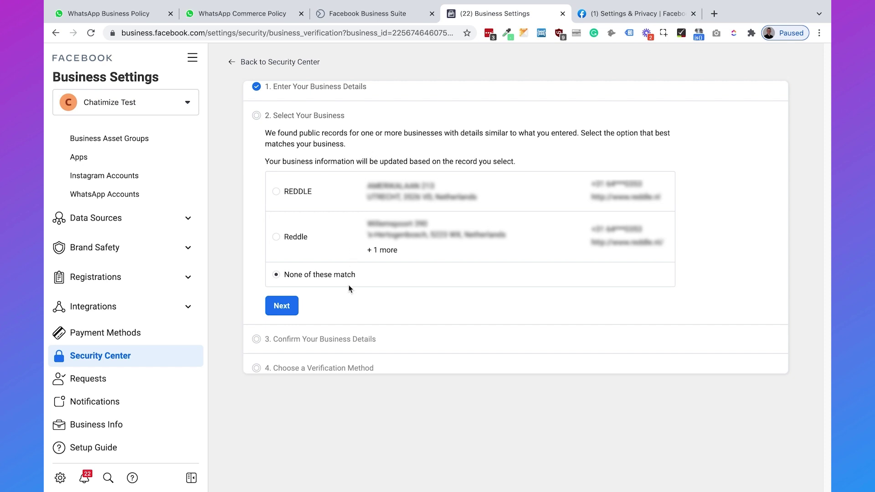
Move back to the Select Your Business step and choose the Reddle record as the match
left_click(292, 309)
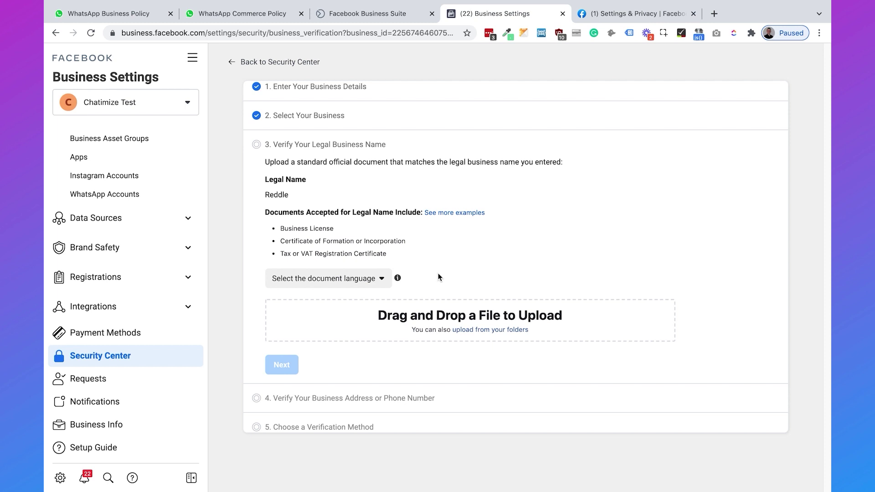
left_click(327, 115)
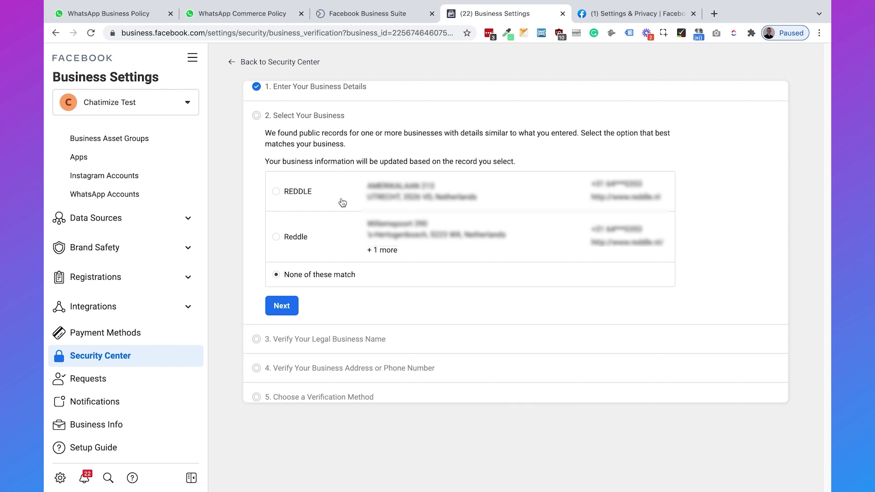
left_click(288, 305)
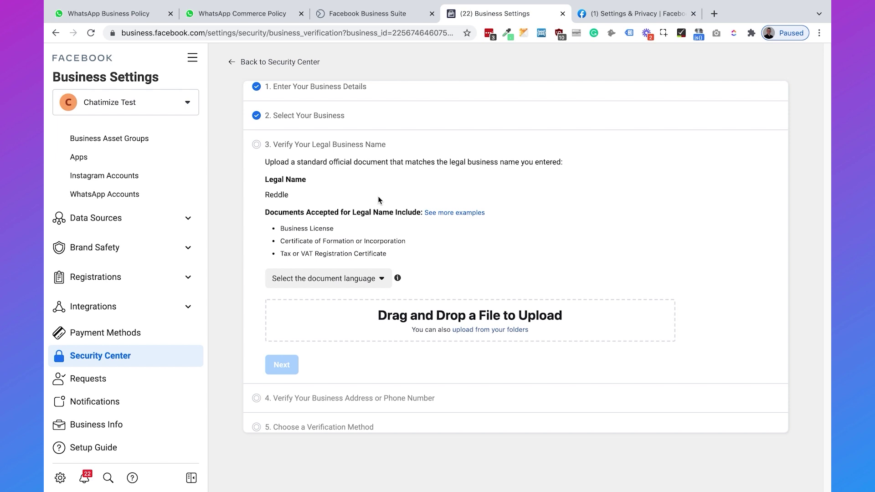
left_click(336, 117)
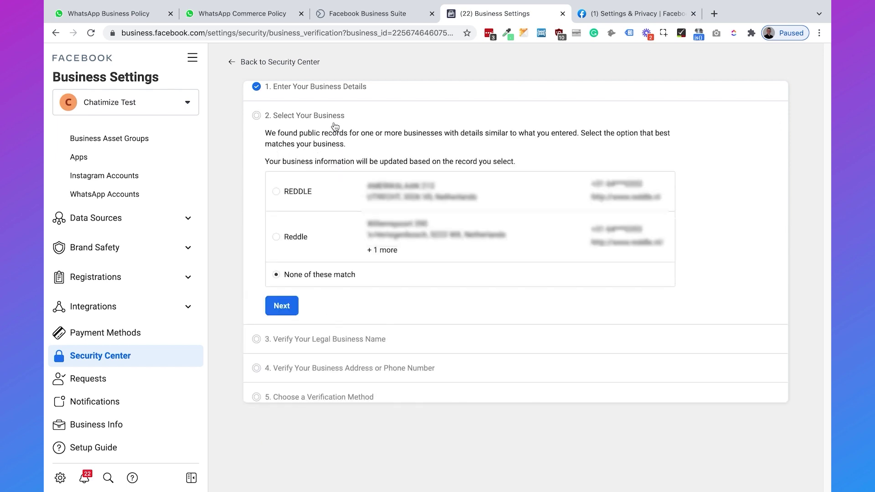
left_click(308, 240)
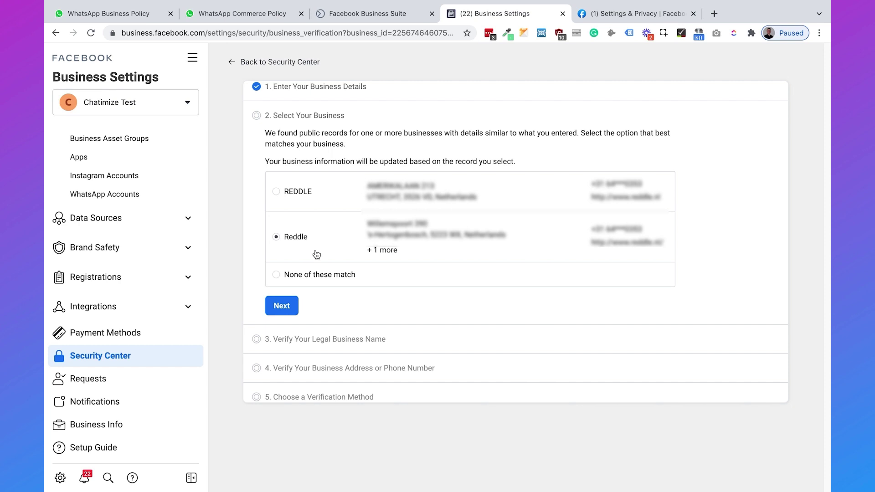
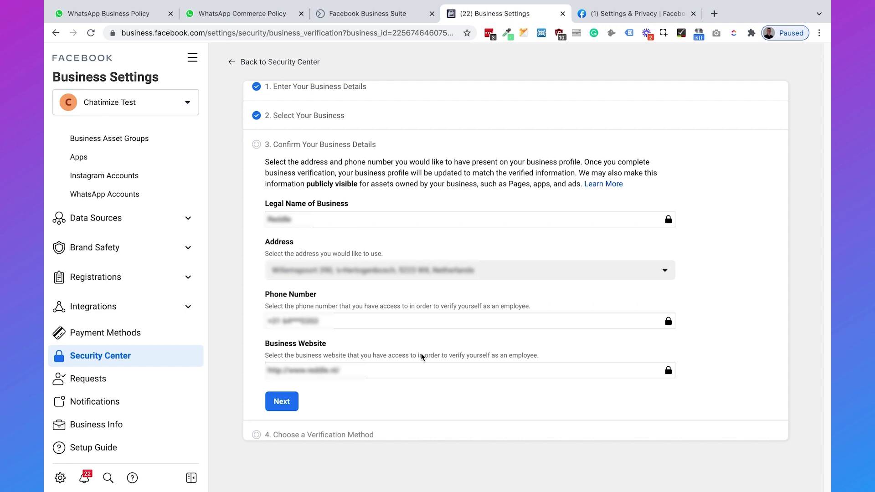
Confirm the business details and have the verification code texted to the business phone number
left_click(292, 404)
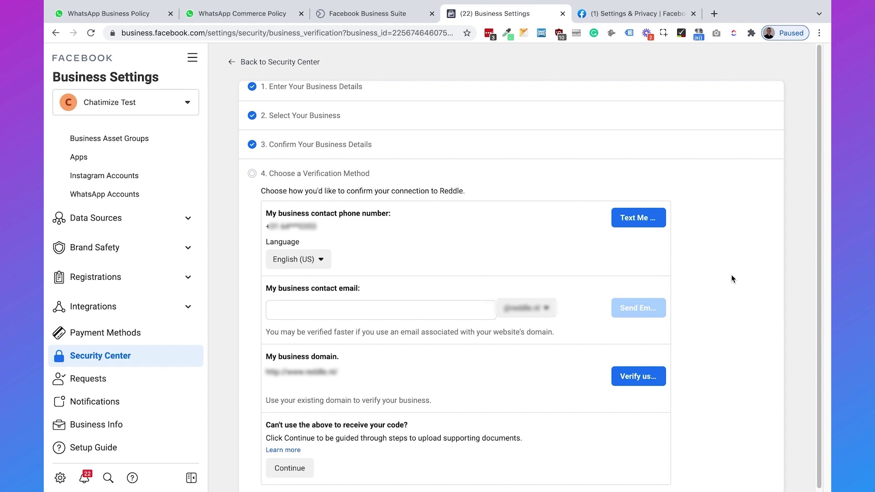
scroll(733, 279, "down", 1)
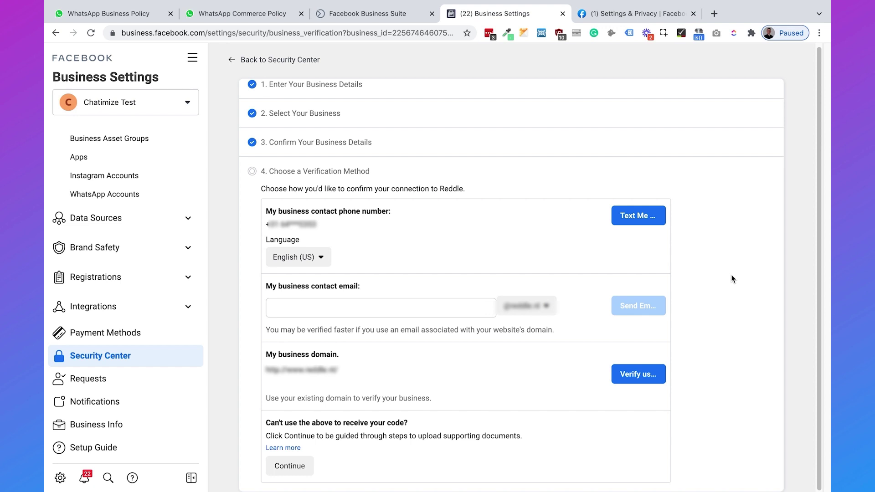
left_click(638, 217)
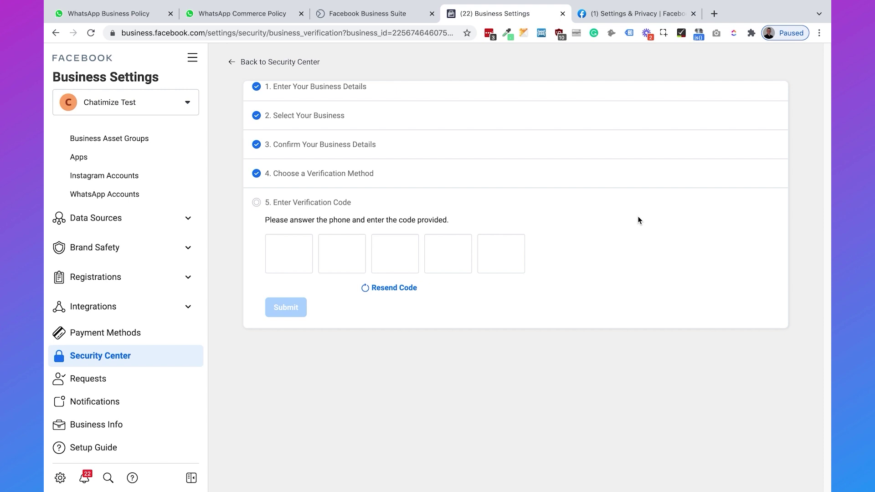
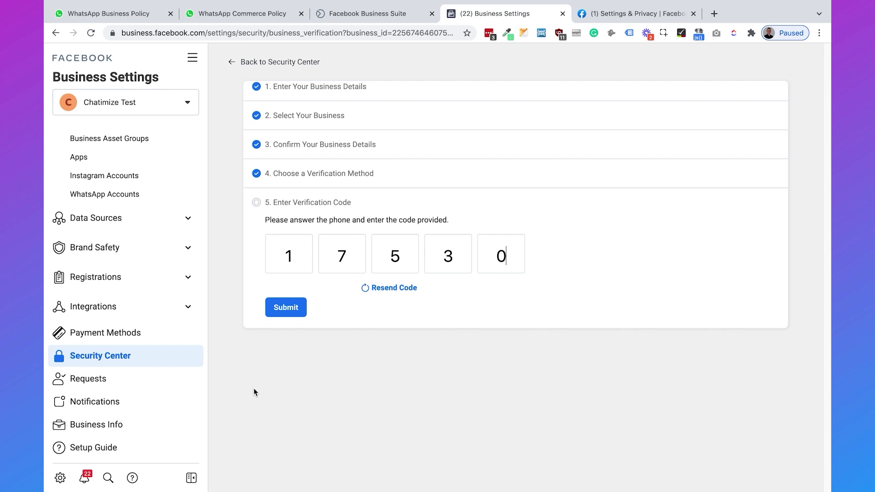
Enter the five-digit verification code received by text message and submit it
left_click(302, 309)
left_click(145, 105)
Switch to chatimize and check that the Chatimize WhatsApp account's Business Verification reads Verified and Account Status Approved
left_click(142, 179)
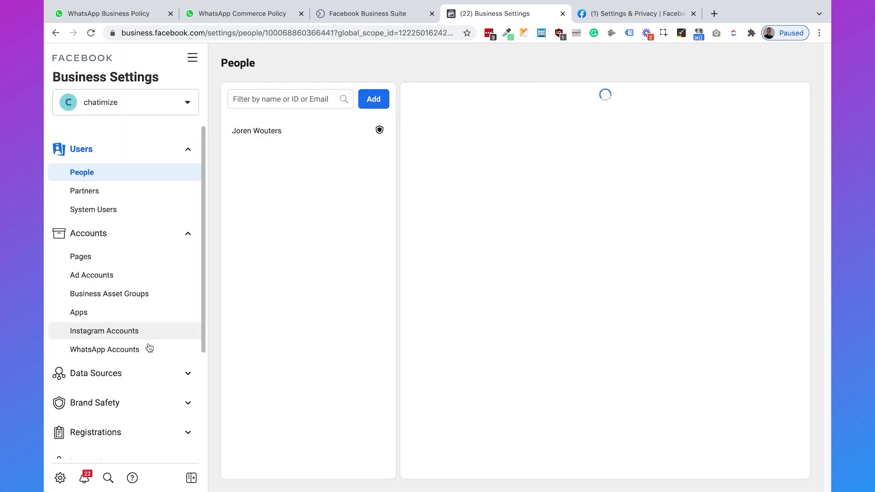
left_click(150, 348)
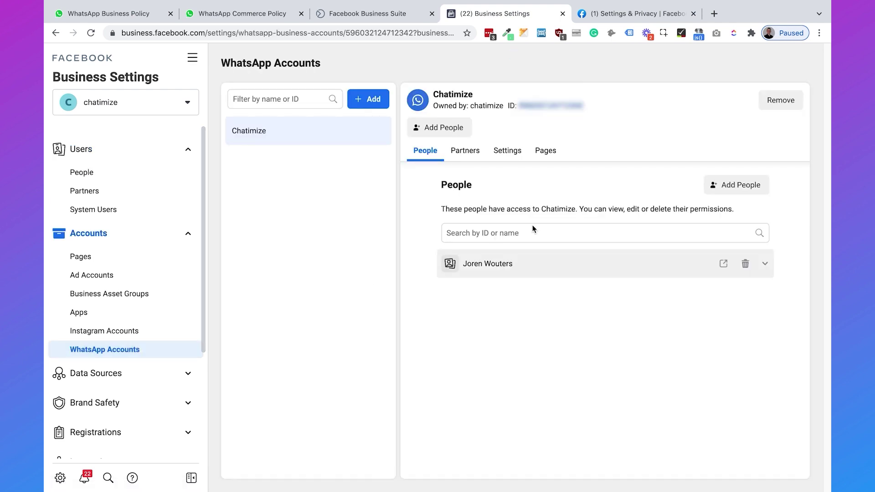
left_click(504, 153)
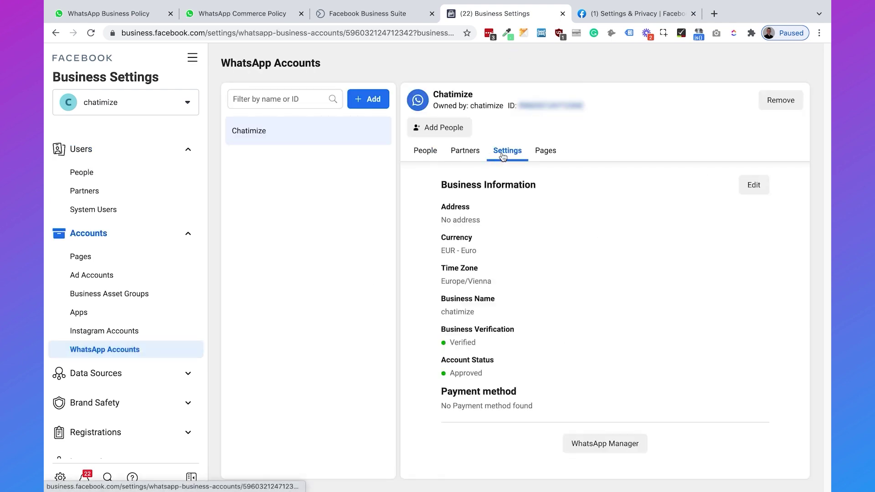
left_click_drag(436, 329, 449, 343)
left_click(529, 333)
left_click(472, 360)
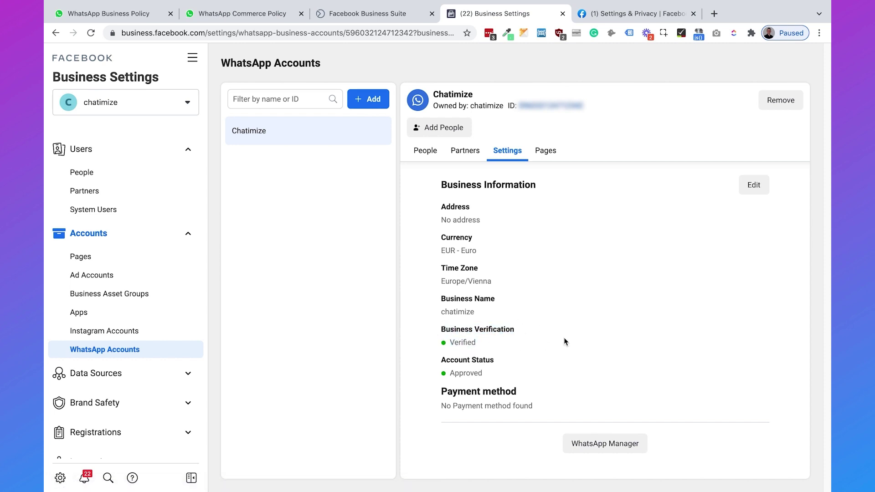